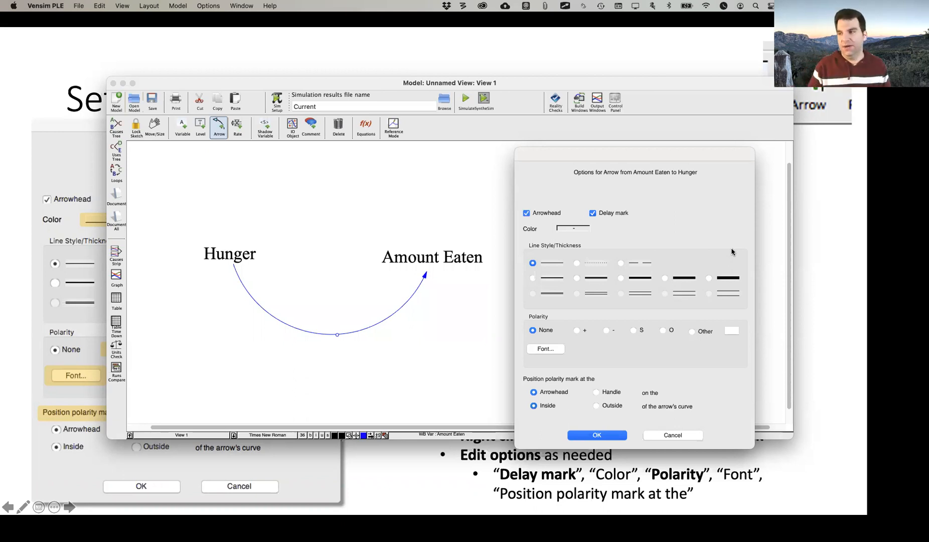
# - Give the arrow from Amount Eaten to Hunger a negative polarity mark and choose a 22-point font for it
pyautogui.click(607, 331)
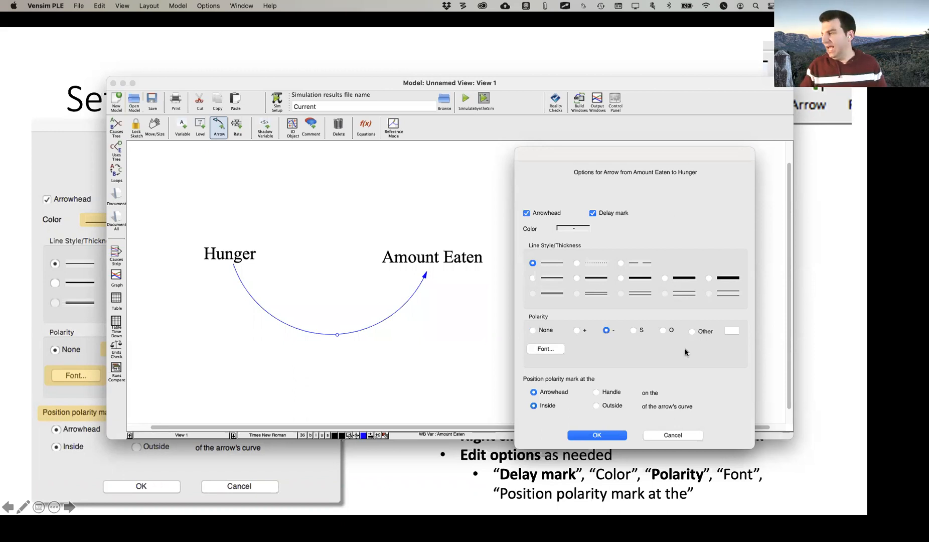
pyautogui.click(544, 350)
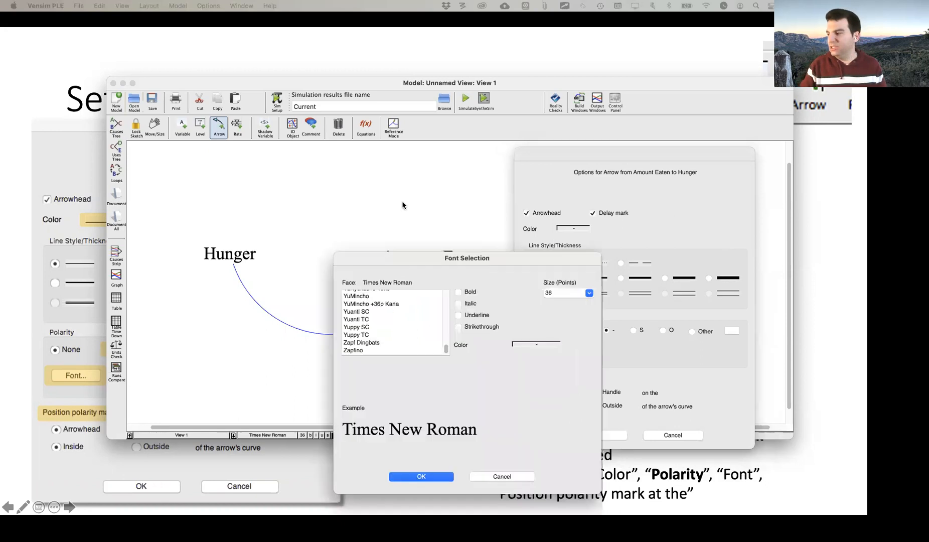
pyautogui.moveTo(511, 258); pyautogui.dragTo(398, 220)
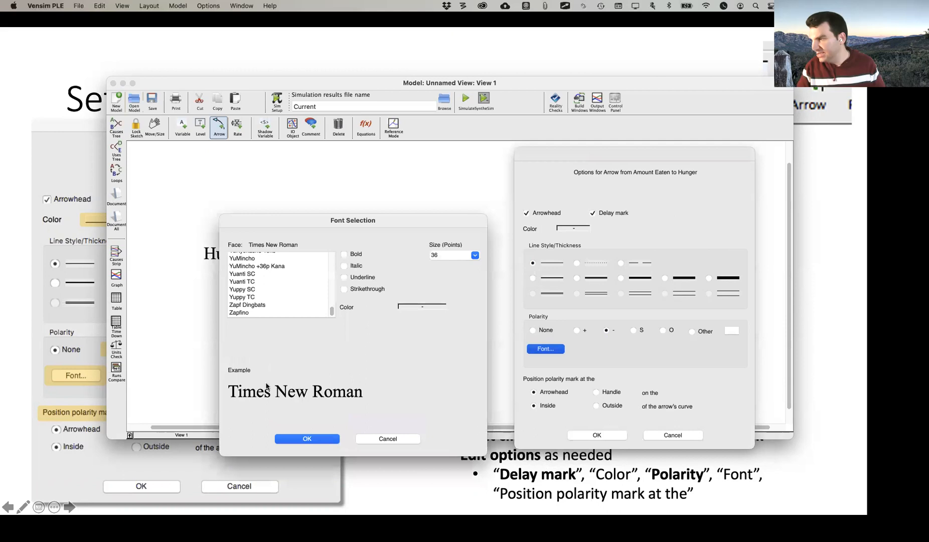
pyautogui.click(473, 255)
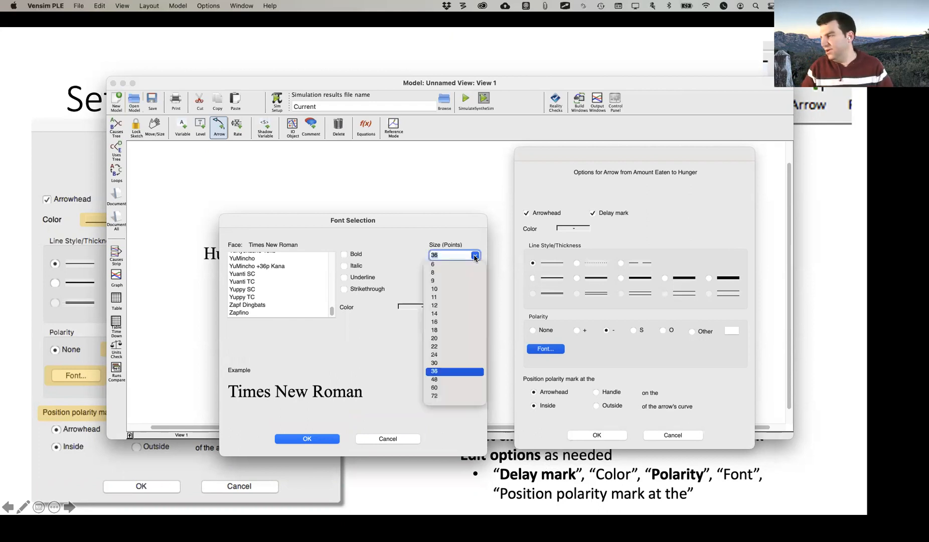
pyautogui.click(441, 346)
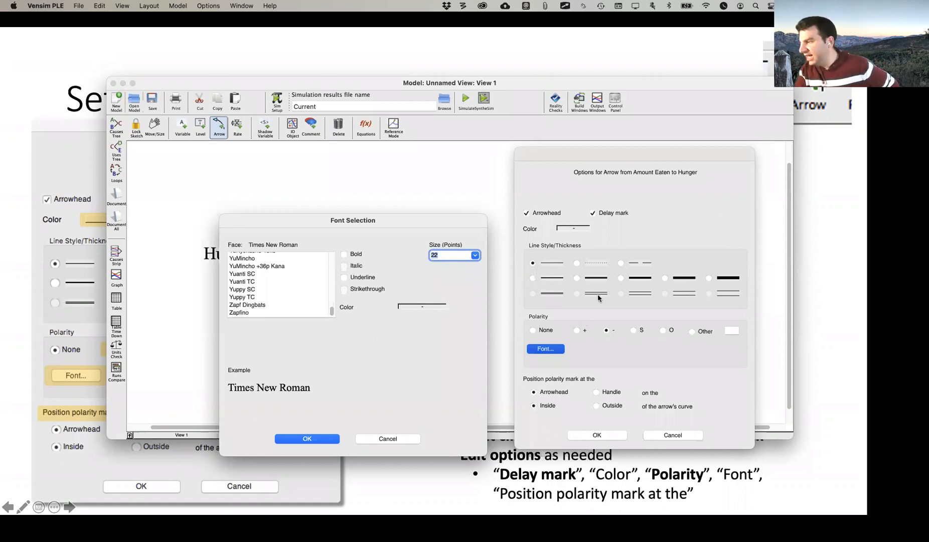
# - Try to recolor the polarity mark's font, moving the windows apart to find the color palette, and accept the font settings
pyautogui.click(420, 307)
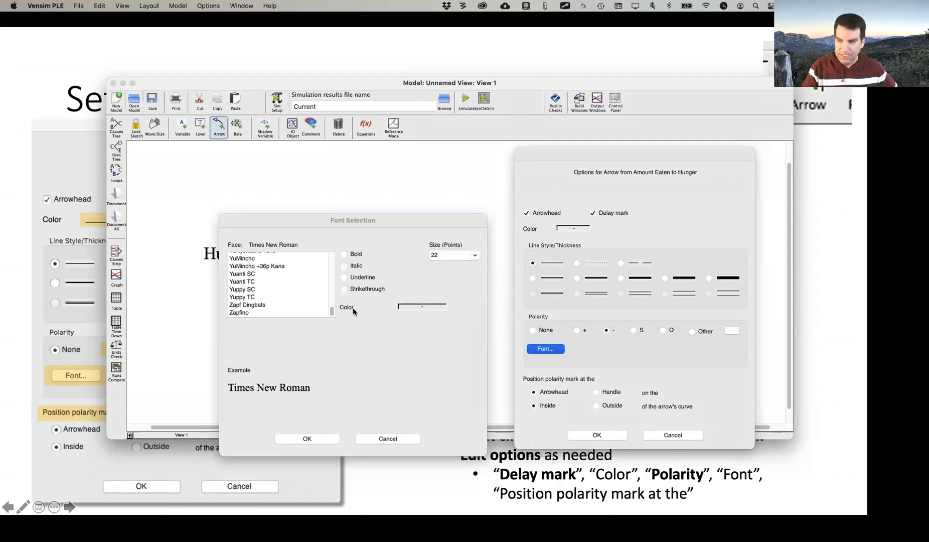
pyautogui.moveTo(393, 224); pyautogui.dragTo(392, 223)
pyautogui.moveTo(387, 179); pyautogui.dragTo(390, 195)
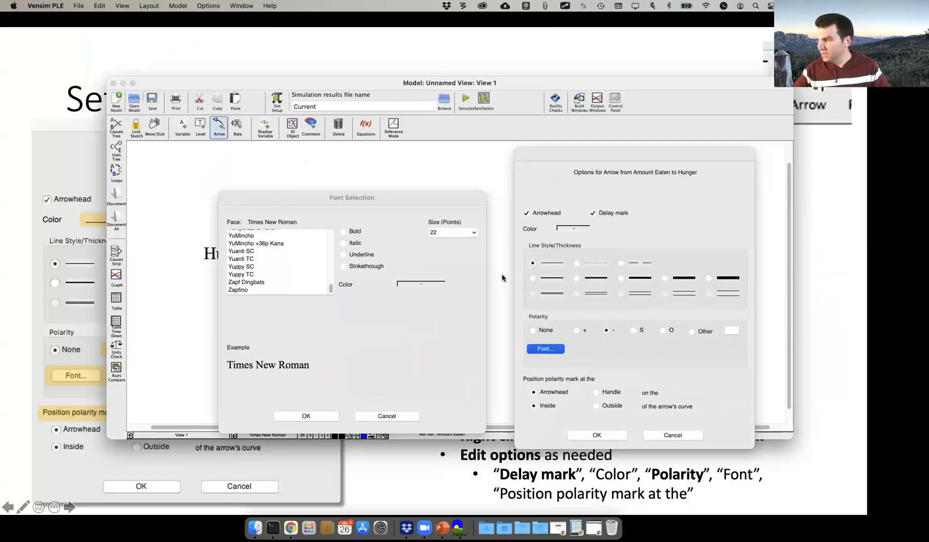
pyautogui.hotkey('ctrl', 'Up')
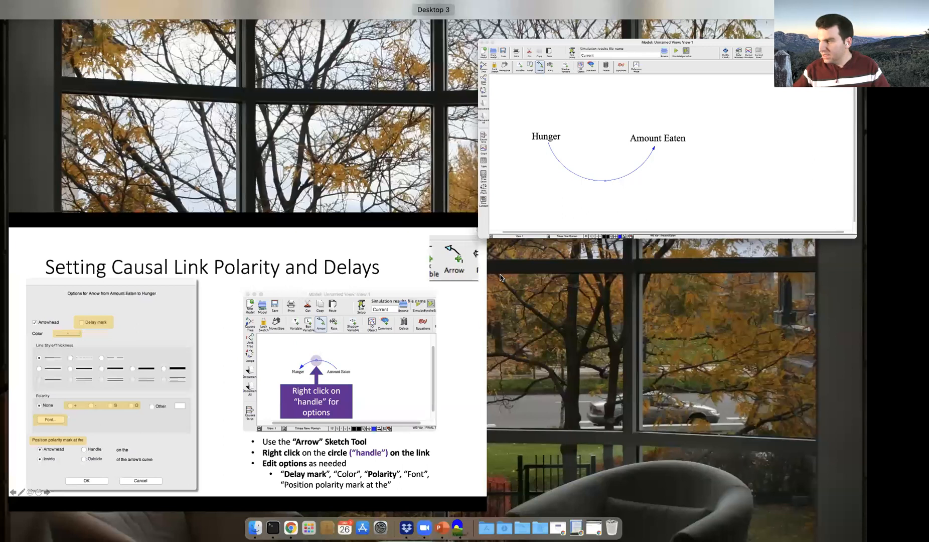
pyautogui.hotkey('ctrl', 'Up')
pyautogui.hotkey('ctrl', 'Down')
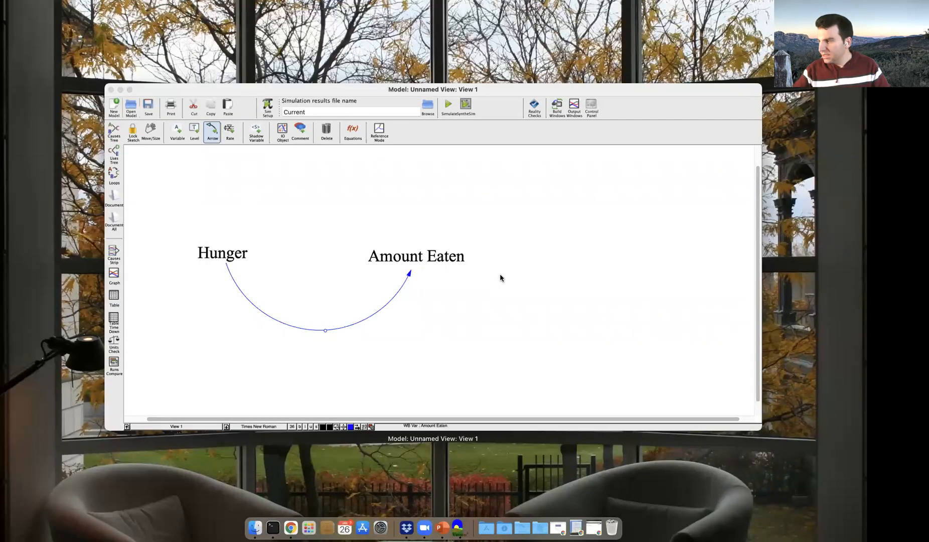
pyautogui.hotkey('ctrl', 'Down')
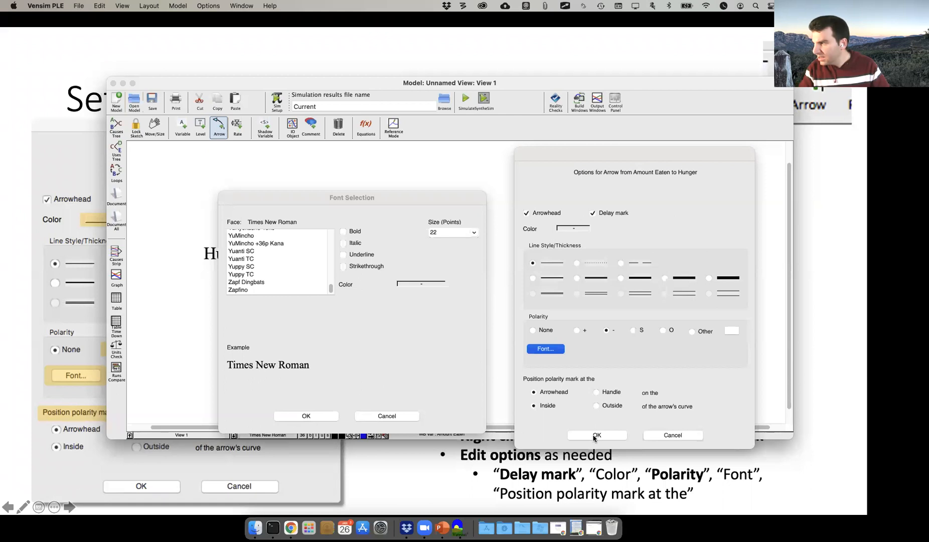
pyautogui.moveTo(643, 159); pyautogui.dragTo(684, 137)
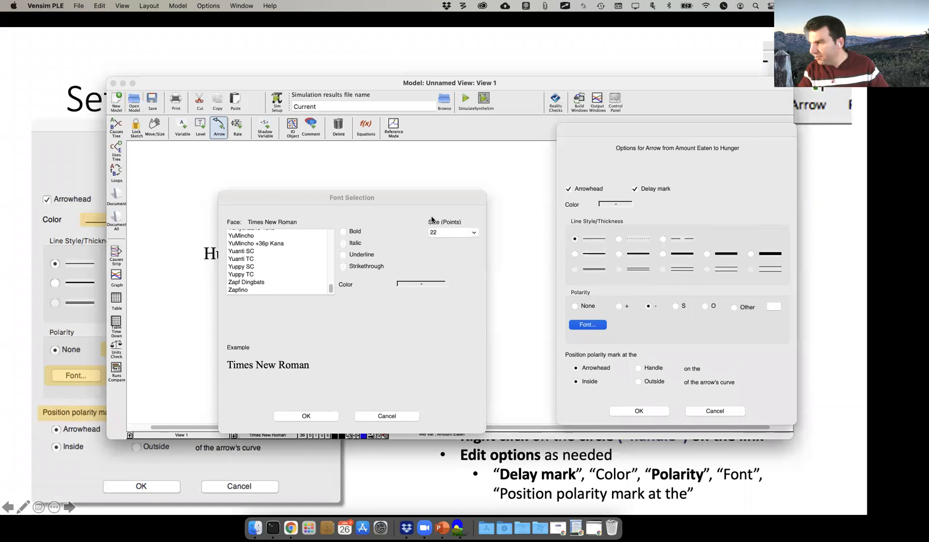
pyautogui.moveTo(433, 201); pyautogui.dragTo(482, 189)
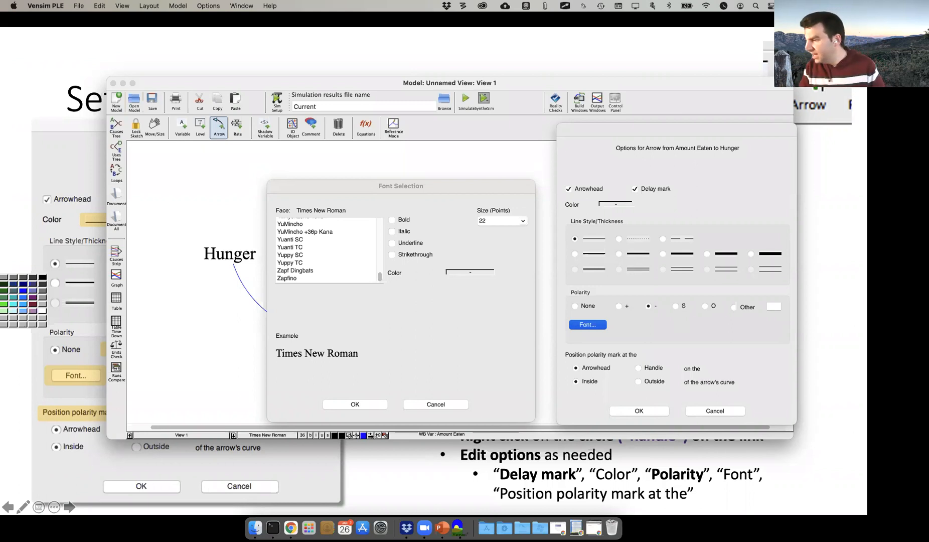
pyautogui.click(455, 407)
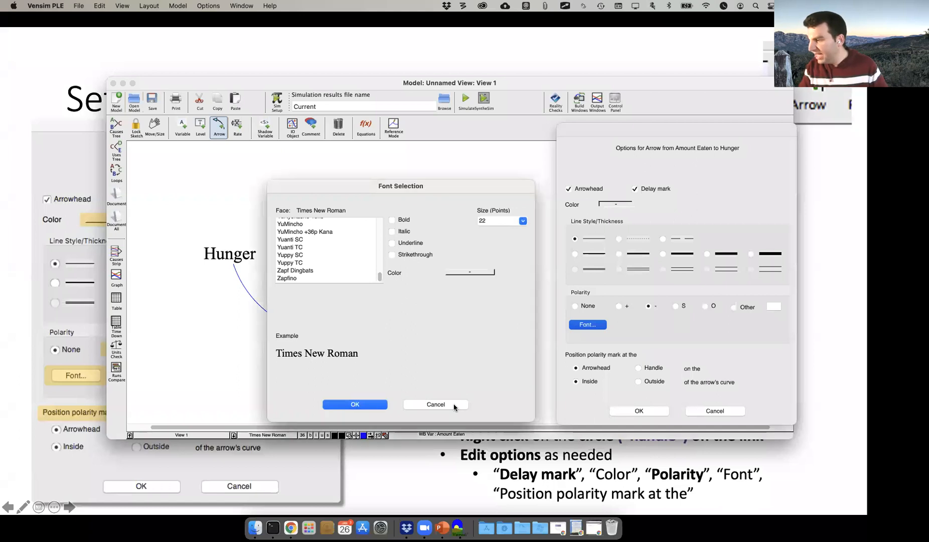
pyautogui.click(369, 404)
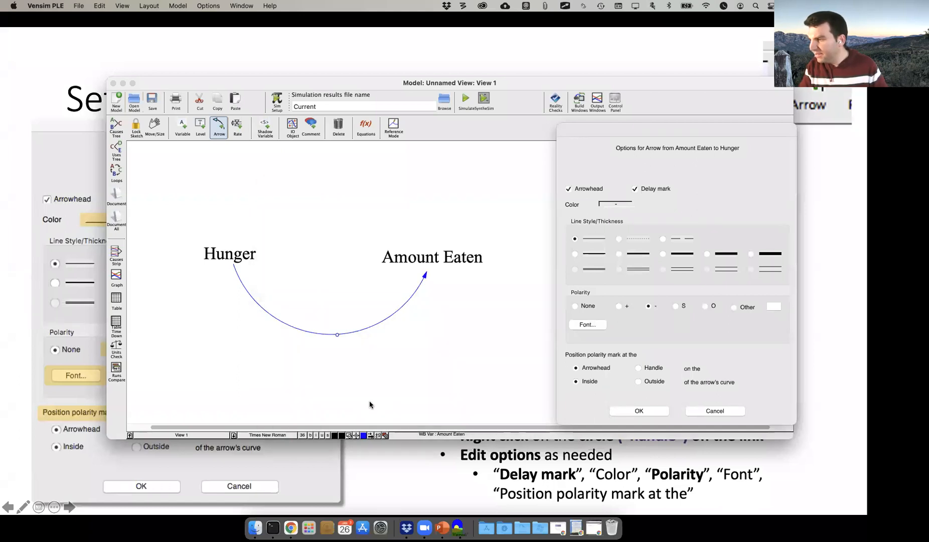
# - Set the negative polarity mark's font color to red and apply the options of the Amount Eaten-to-Hunger arrow
pyautogui.click(592, 326)
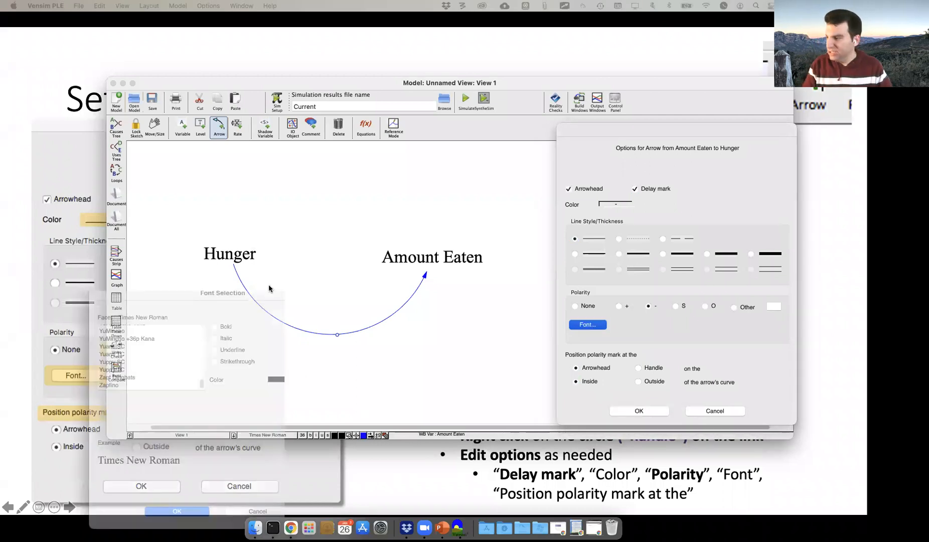
pyautogui.click(426, 443)
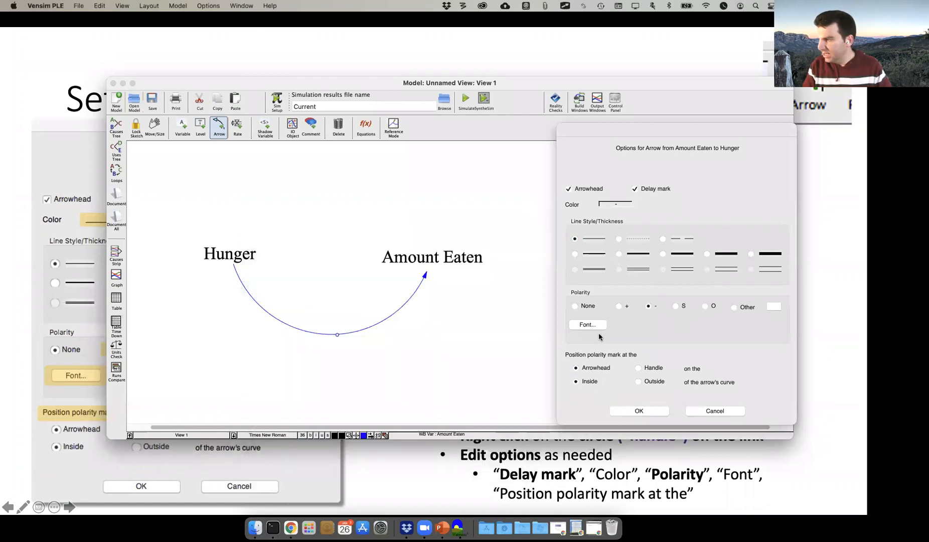
pyautogui.click(10, 268)
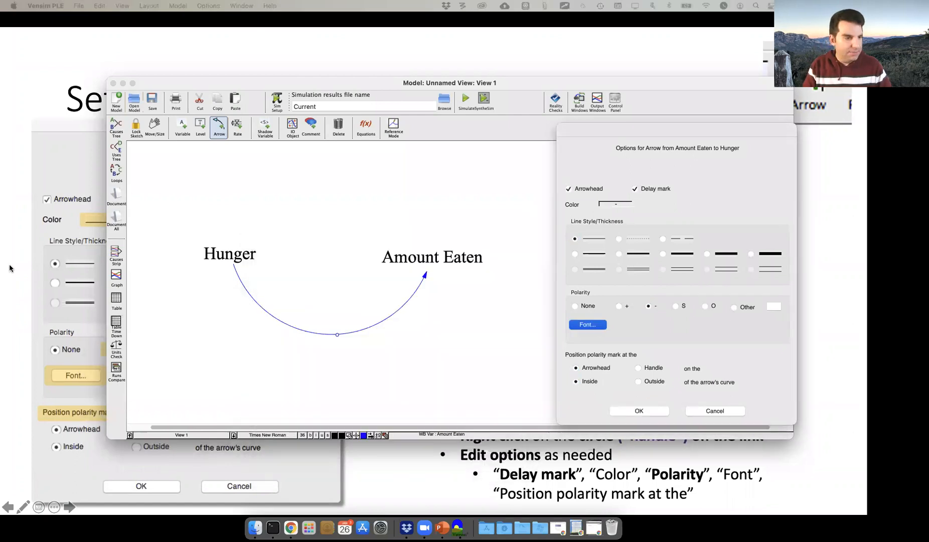
pyautogui.click(428, 296)
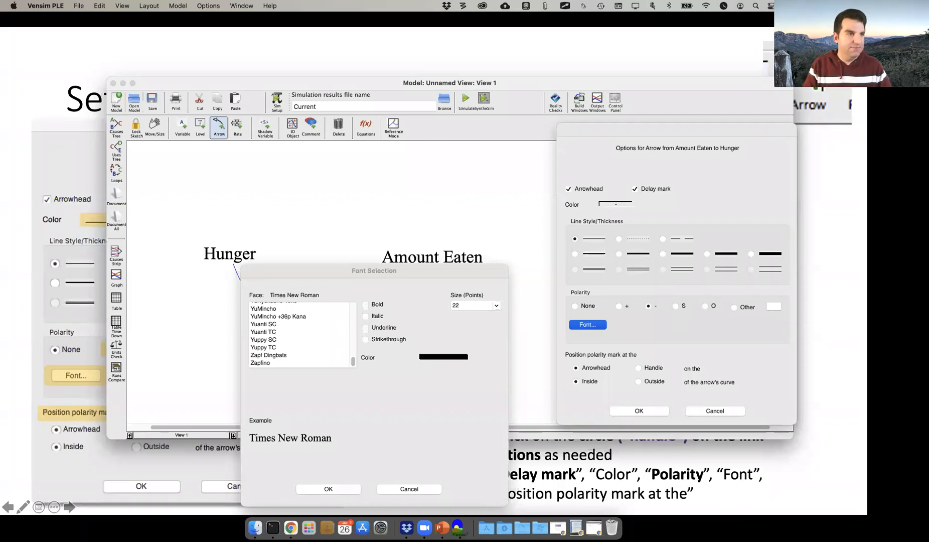
pyautogui.moveTo(384, 273); pyautogui.dragTo(421, 189)
pyautogui.moveTo(845, 180); pyautogui.dragTo(625, 168)
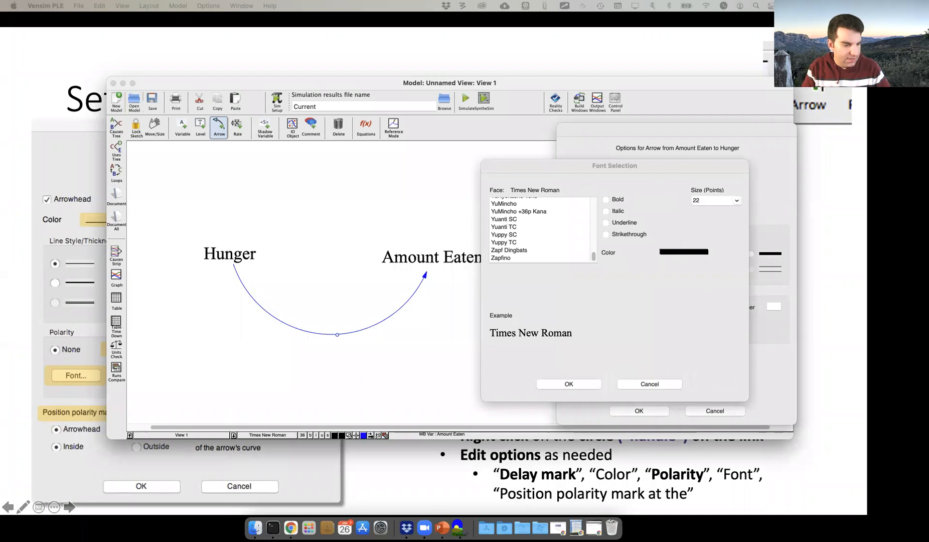
pyautogui.click(571, 411)
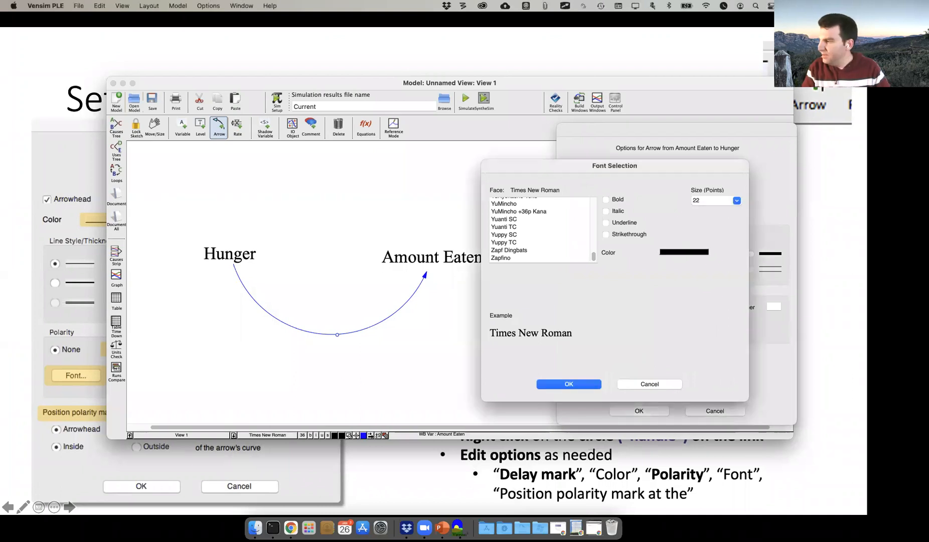
pyautogui.click(677, 252)
pyautogui.moveTo(632, 171); pyautogui.dragTo(525, 182)
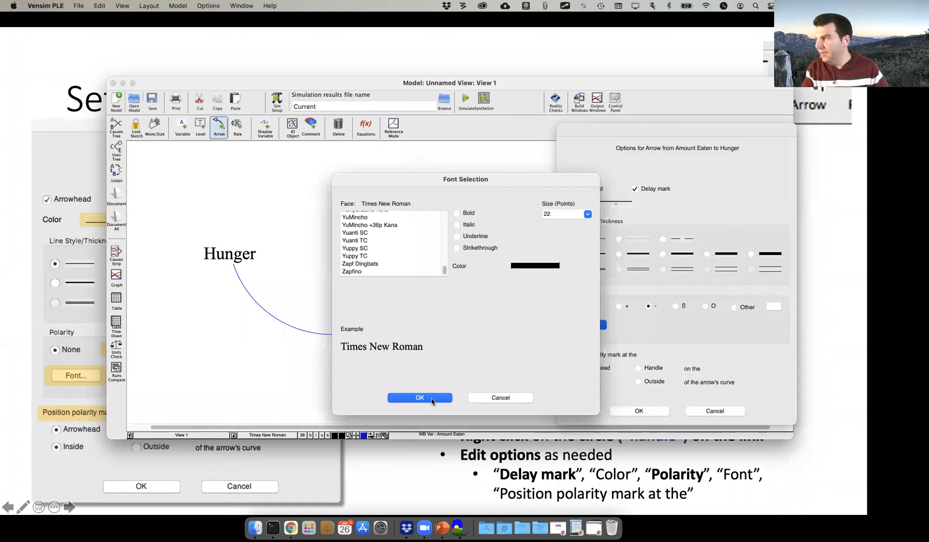
pyautogui.click(547, 267)
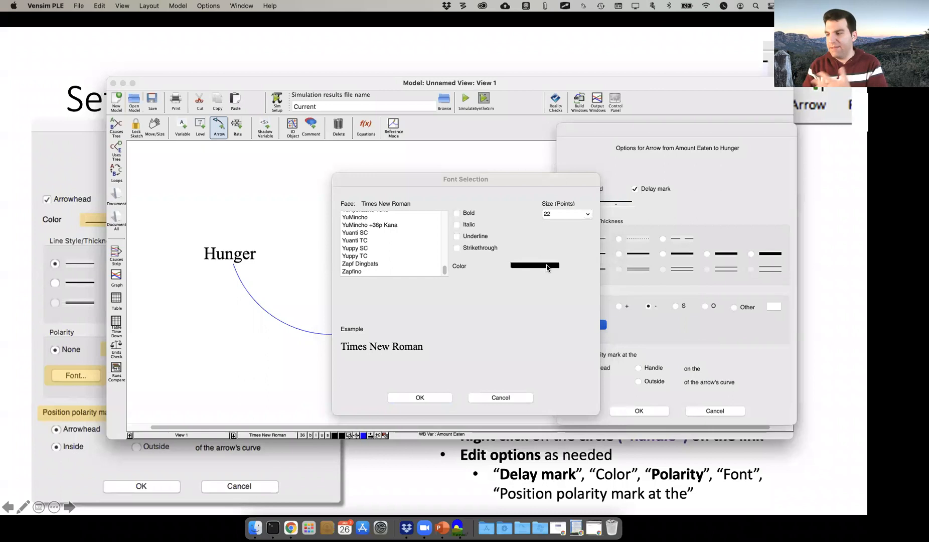
pyautogui.moveTo(504, 180); pyautogui.dragTo(700, 174)
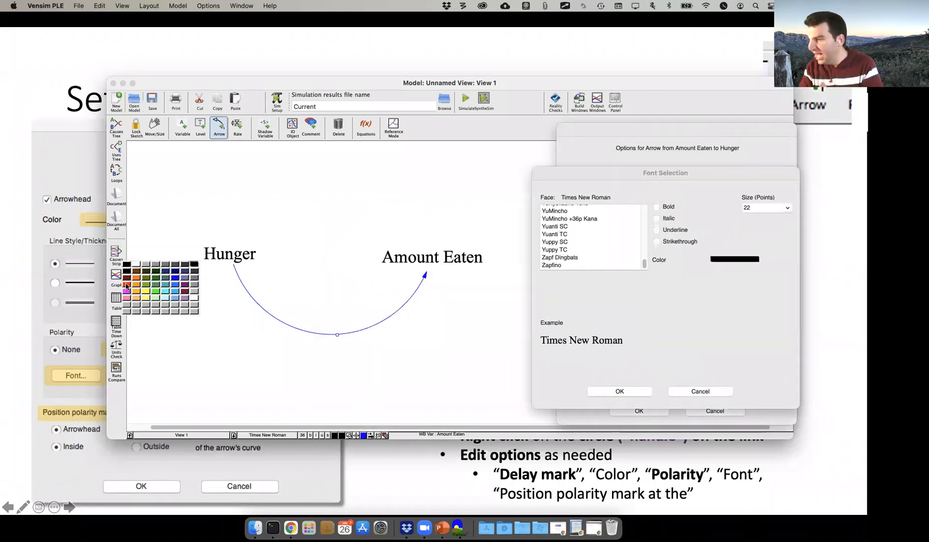
pyautogui.click(126, 285)
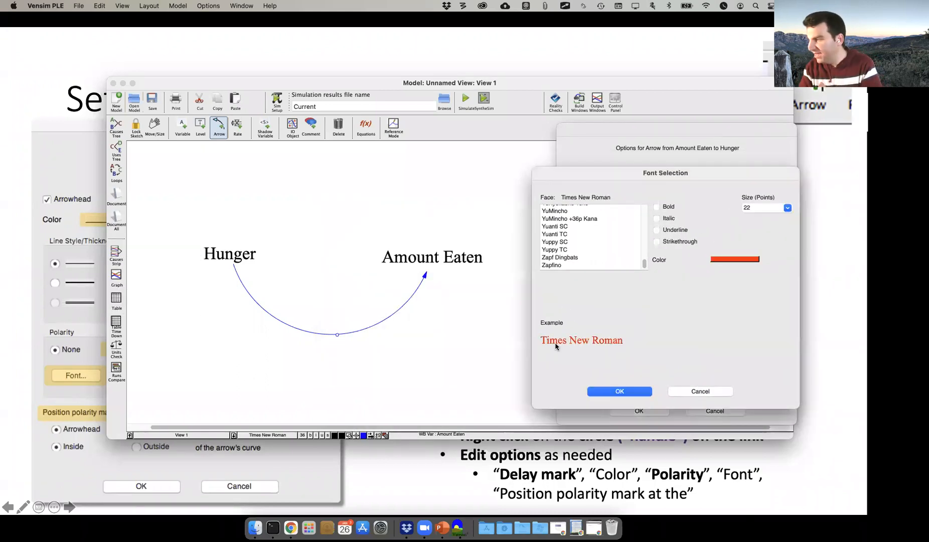
pyautogui.click(627, 391)
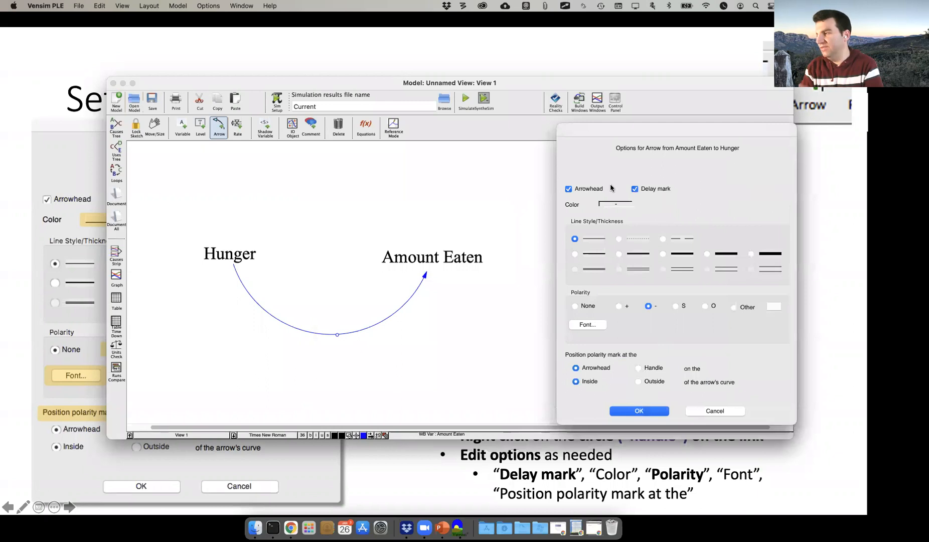
pyautogui.click(652, 410)
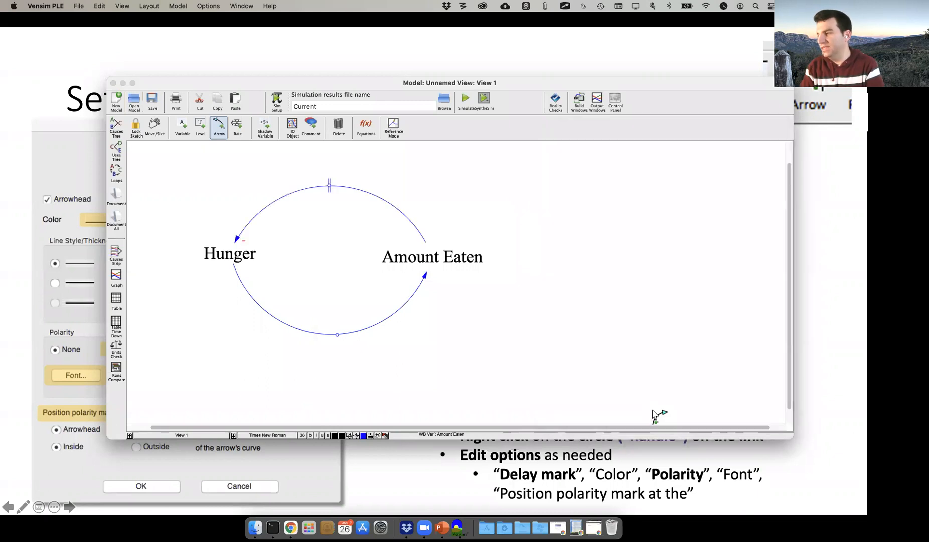
# - Reopen the options of the arrow from Amount Eaten to Hunger and set its line color to red
pyautogui.click(329, 186)
pyautogui.press('Escape')
pyautogui.press('Escape')
pyautogui.click(218, 126)
pyautogui.click(329, 186)
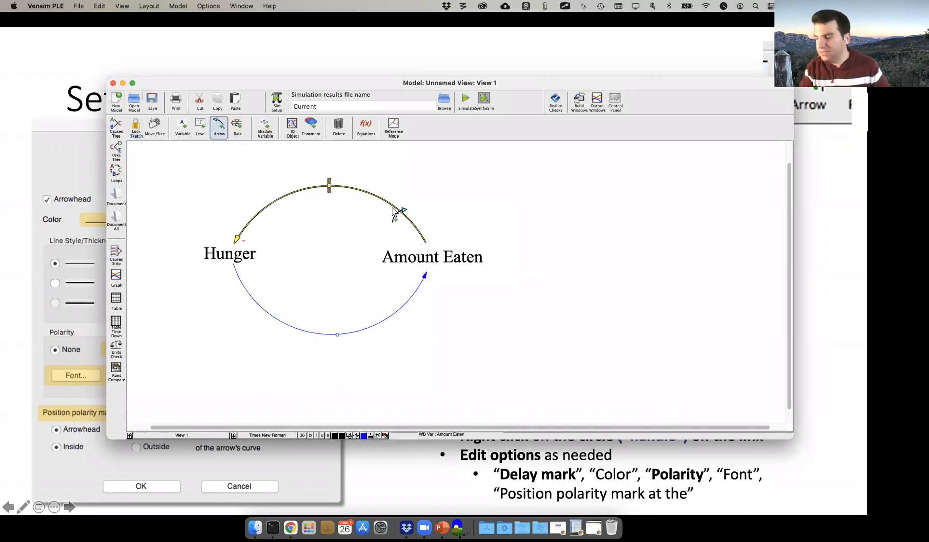
pyautogui.press('Delete')
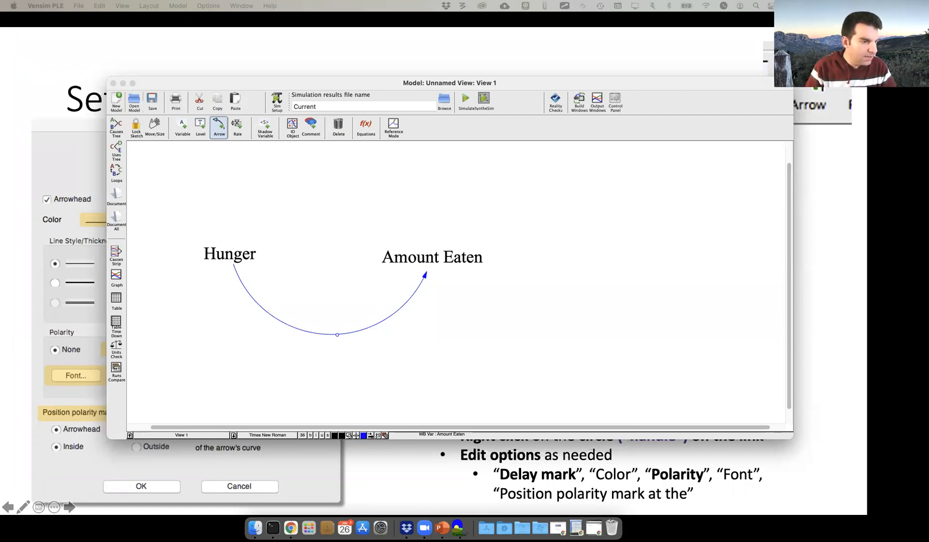
pyautogui.moveTo(211, 202); pyautogui.dragTo(635, 159)
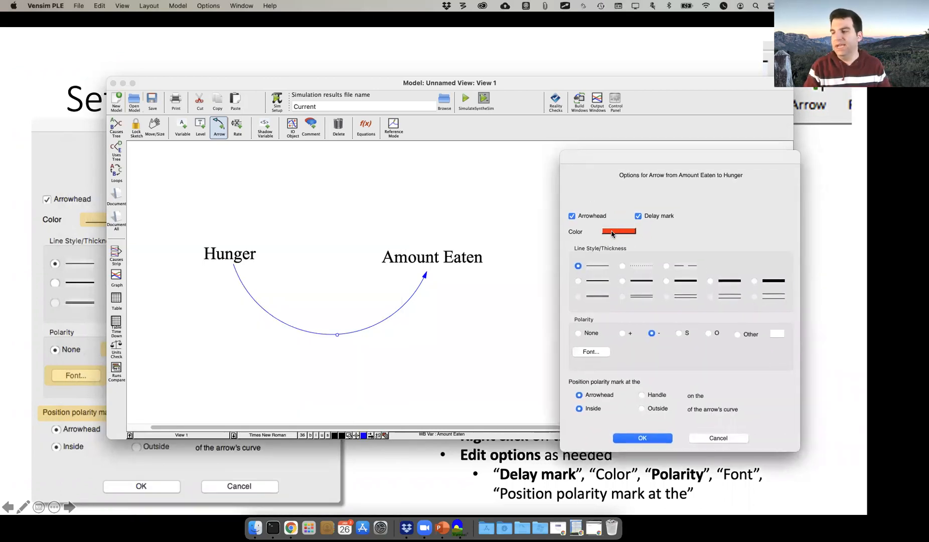
# - Review the negative polarity mark's font settings and apply the arrow options
pyautogui.click(591, 353)
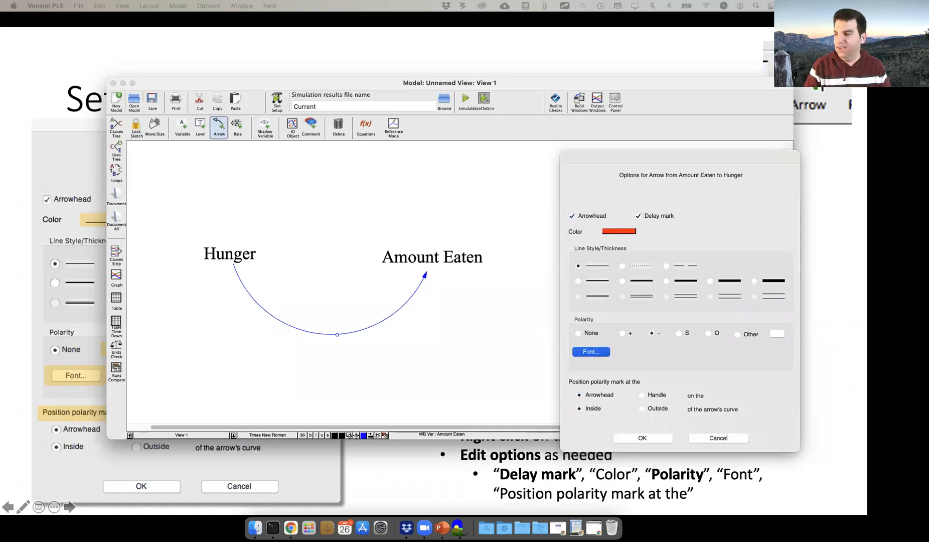
pyautogui.moveTo(406, 259); pyautogui.dragTo(332, 274)
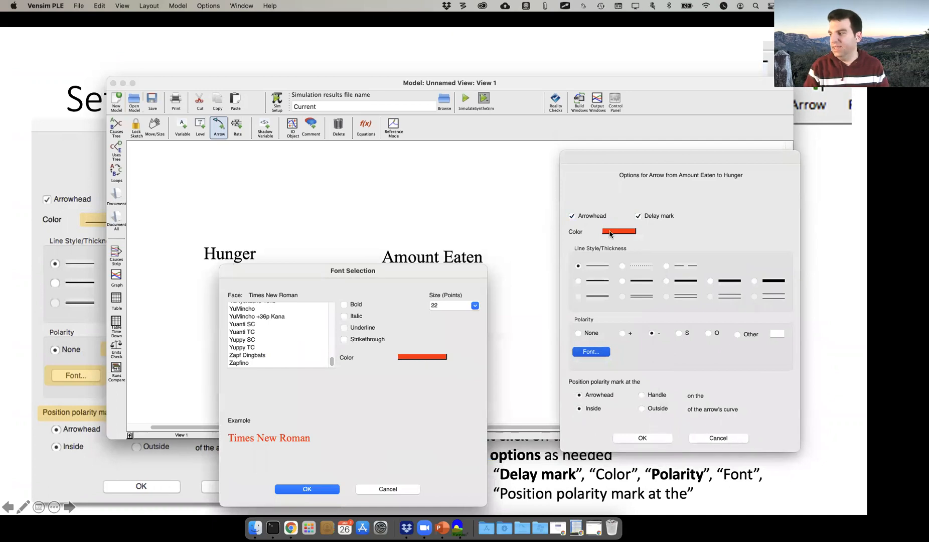
pyautogui.click(322, 489)
pyautogui.click(633, 440)
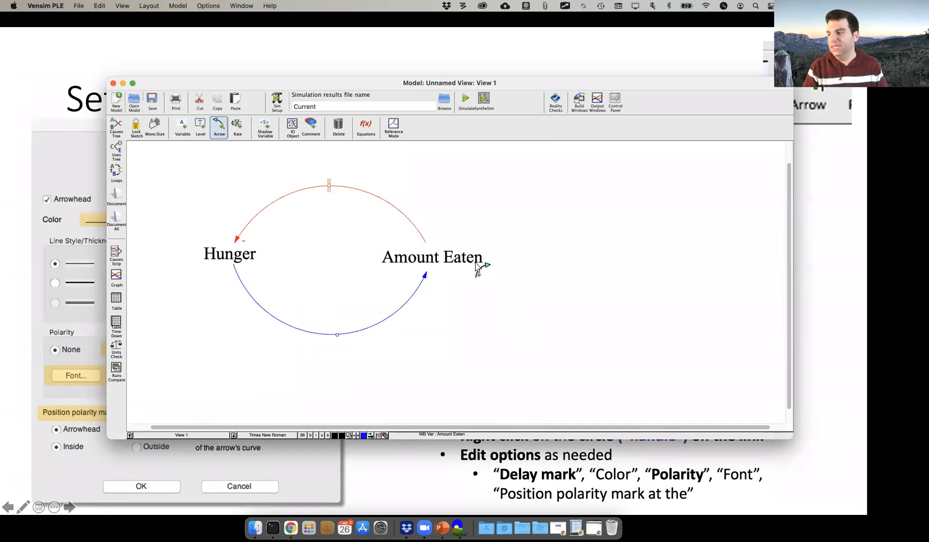
# - Give the arrow from Hunger to Amount Eaten a + polarity mark with a 22-point font and apply the arrow options
pyautogui.rightClick(337, 336)
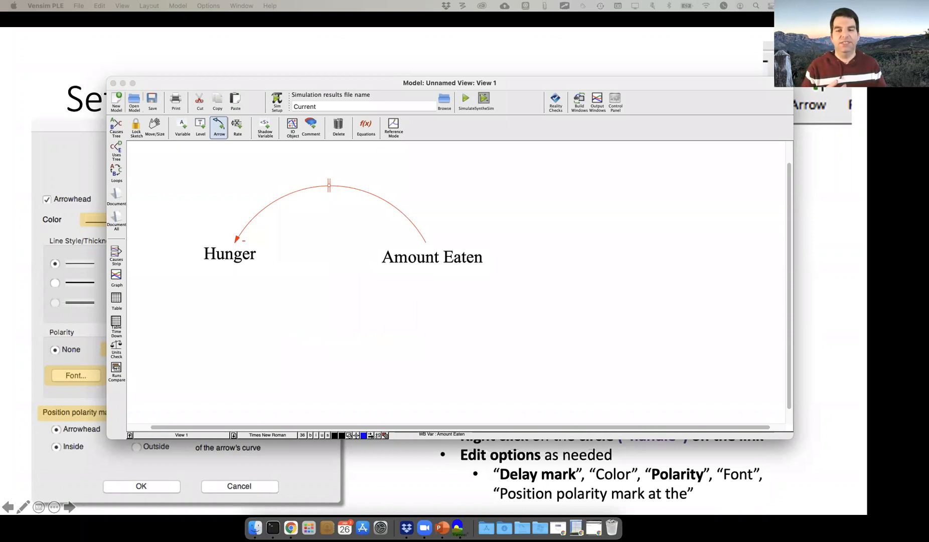
pyautogui.moveTo(488, 256); pyautogui.dragTo(753, 159)
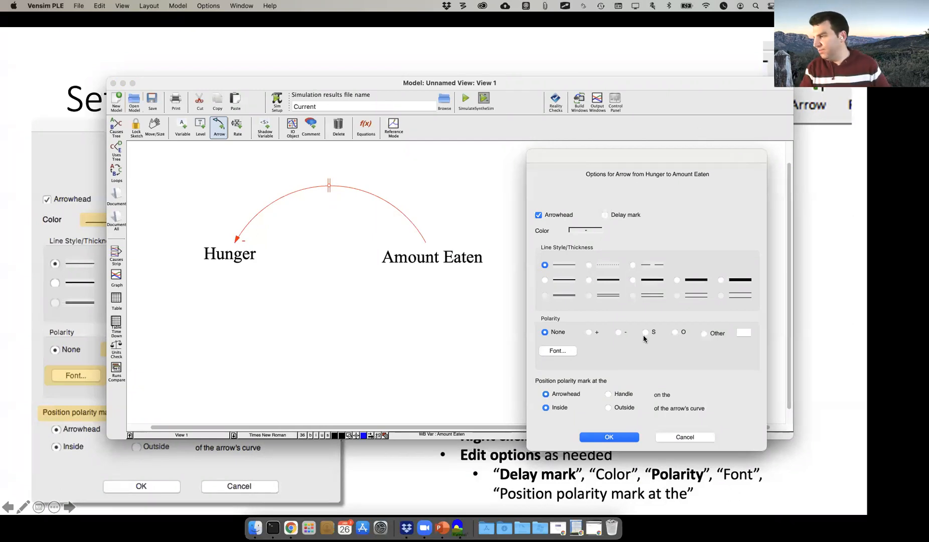
pyautogui.click(589, 332)
pyautogui.click(571, 350)
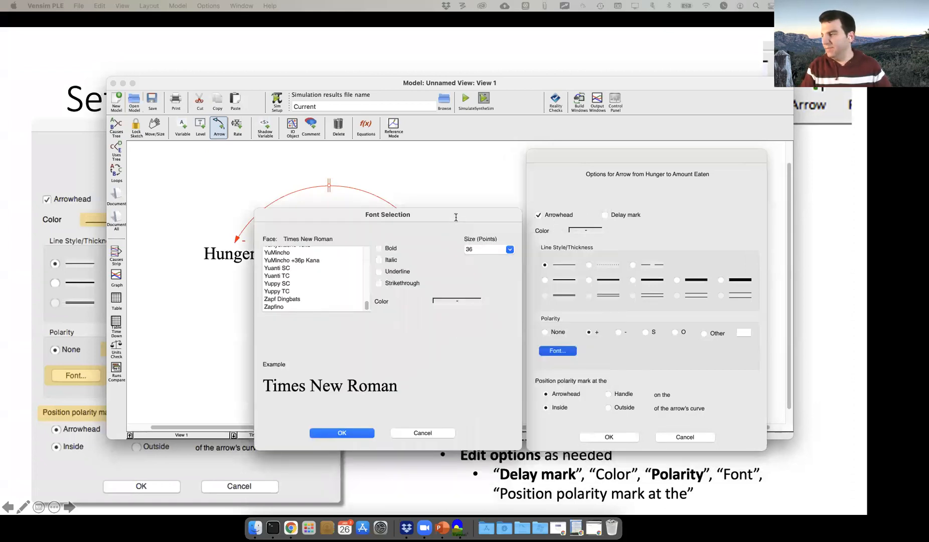
pyautogui.click(471, 249)
pyautogui.write('22')
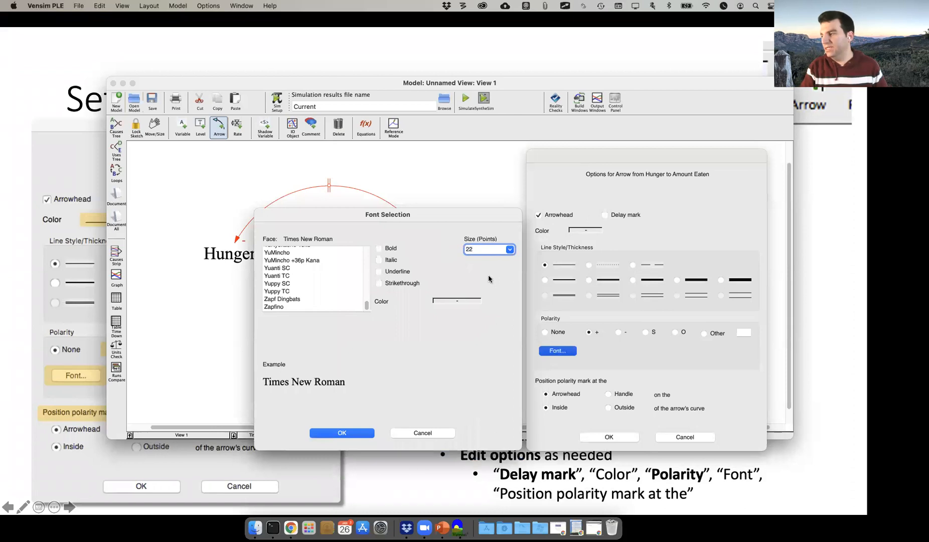
pyautogui.click(362, 433)
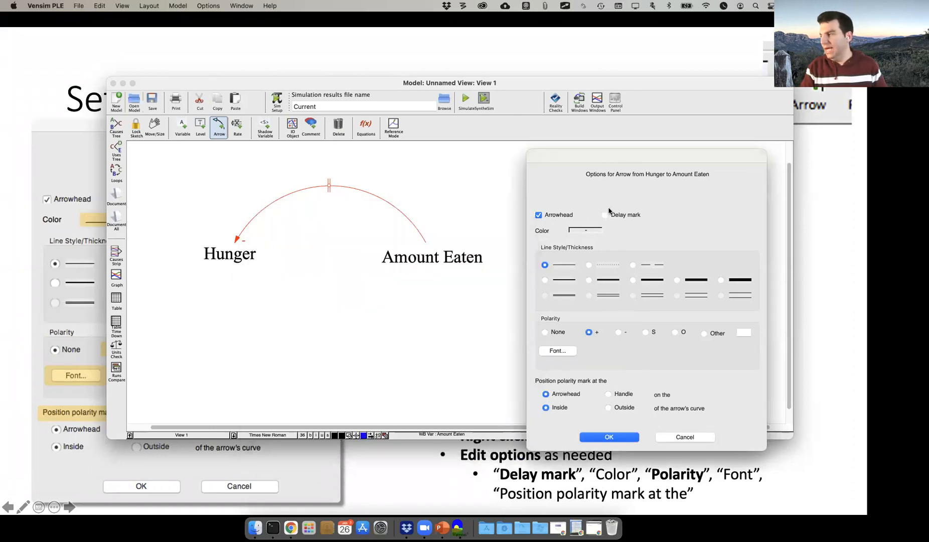
pyautogui.click(608, 437)
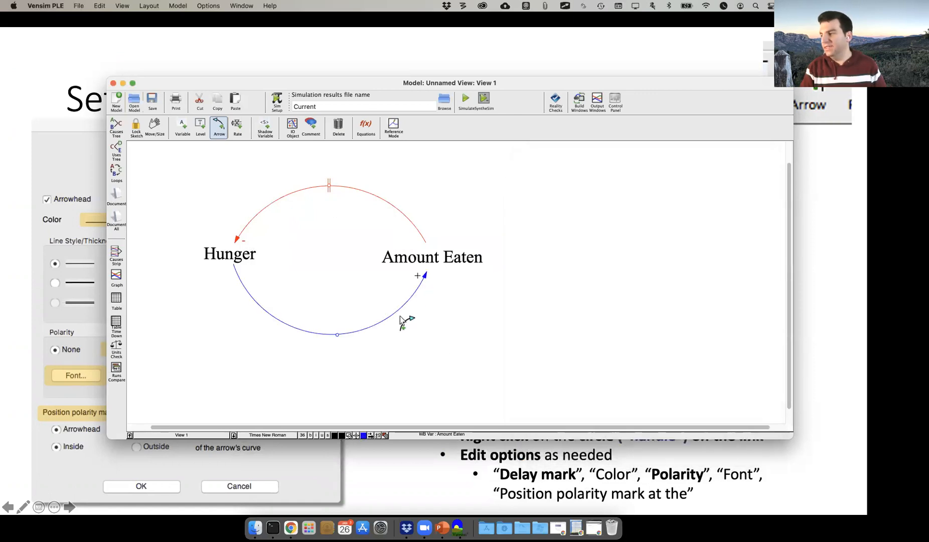
pyautogui.moveTo(337, 334); pyautogui.dragTo(337, 334)
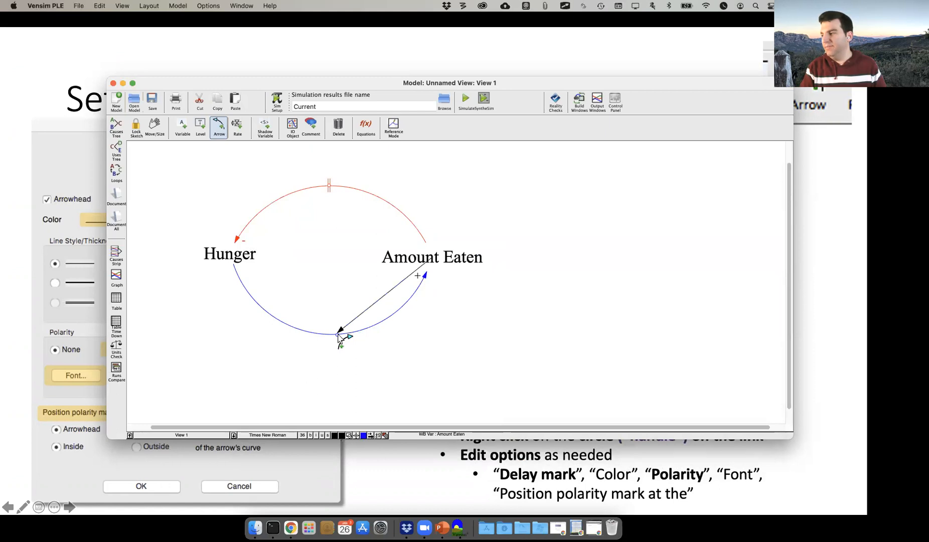
pyautogui.press('Escape')
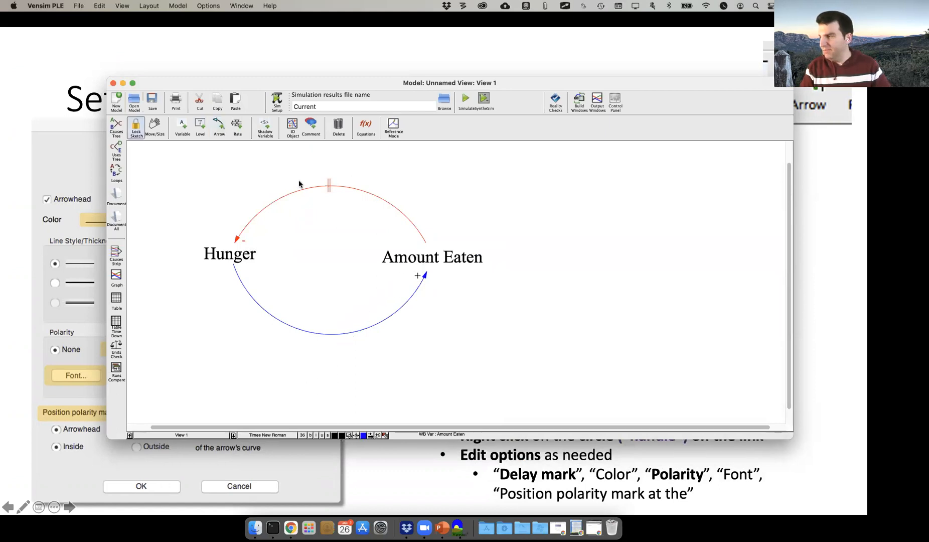
pyautogui.click(219, 128)
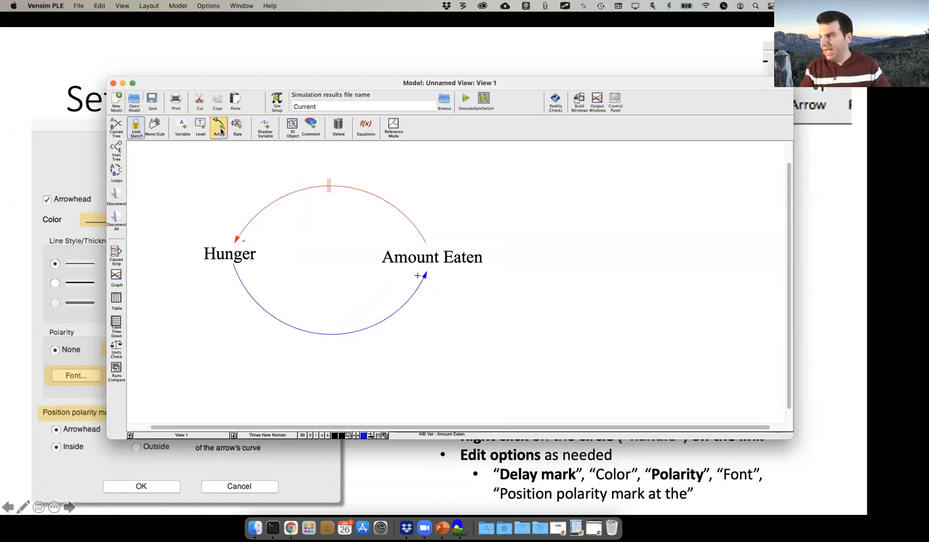
# - Set the + polarity mark's font color to blue and position the mark outside the curve of the Hunger-to-Amount Eaten arrow
pyautogui.rightClick(337, 335)
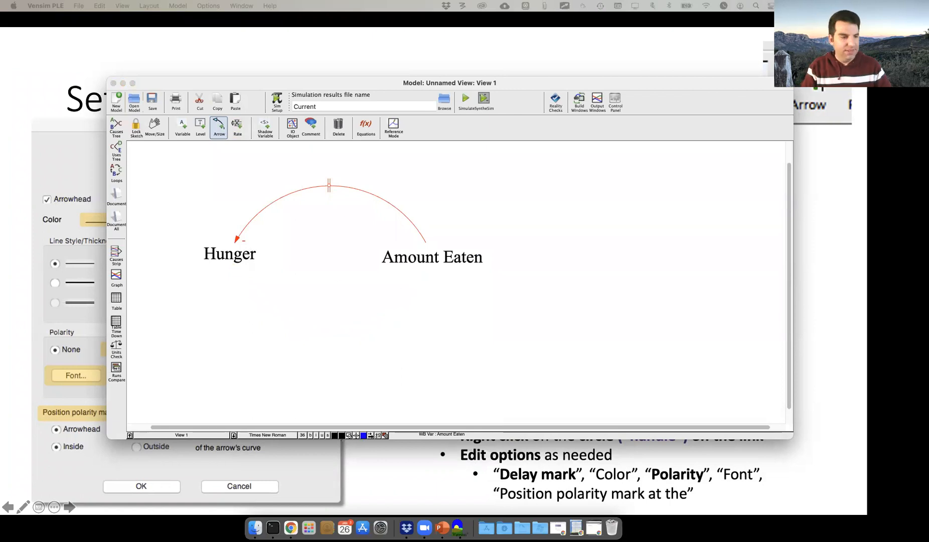
pyautogui.moveTo(0, 329); pyautogui.dragTo(680, 183)
pyautogui.click(567, 376)
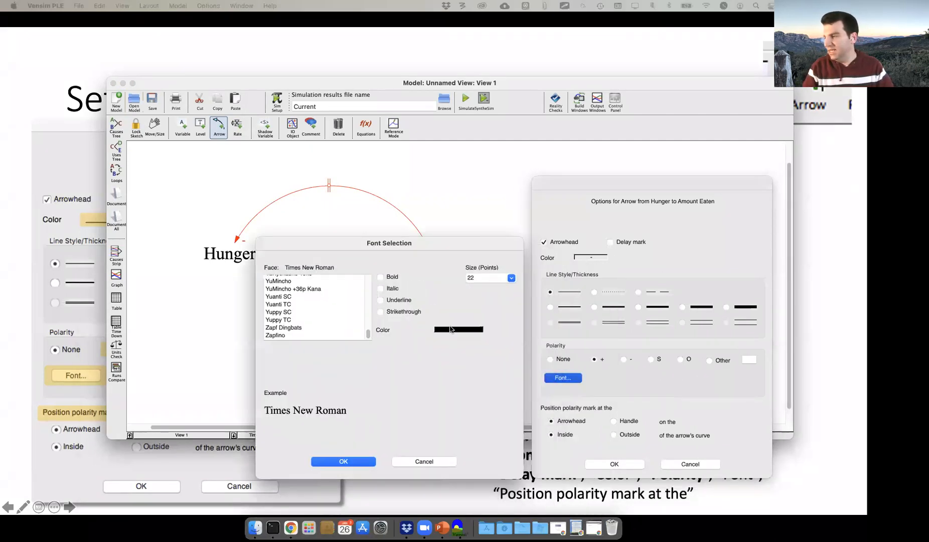
pyautogui.click(451, 329)
pyautogui.moveTo(368, 244); pyautogui.dragTo(607, 124)
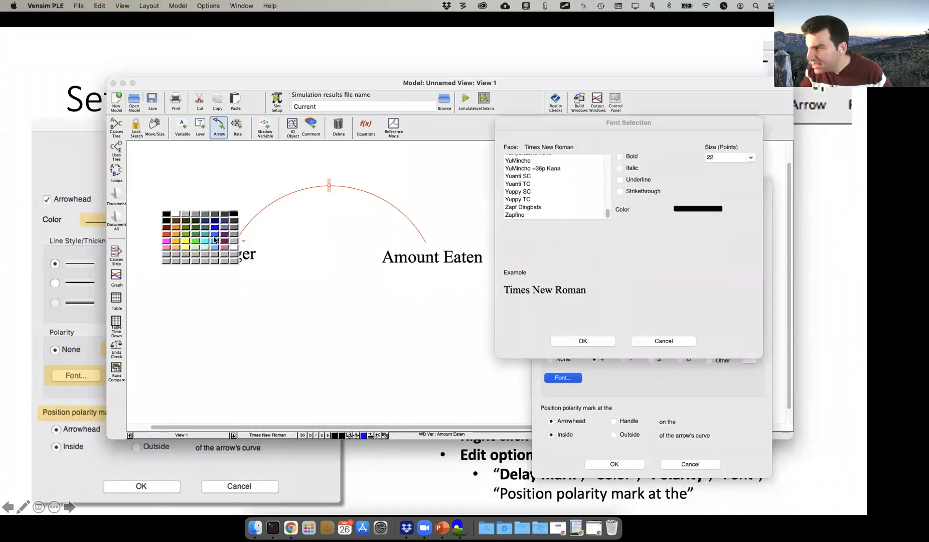
pyautogui.click(215, 227)
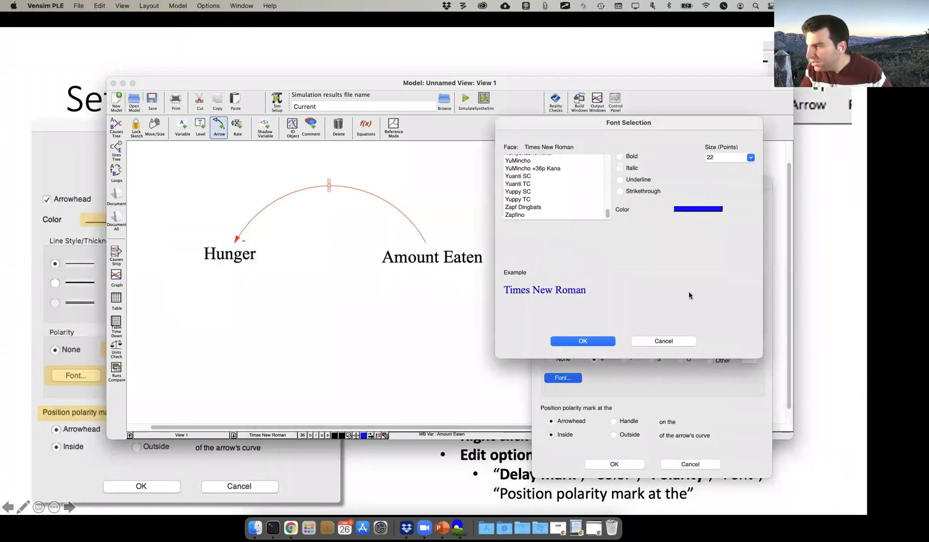
pyautogui.click(605, 342)
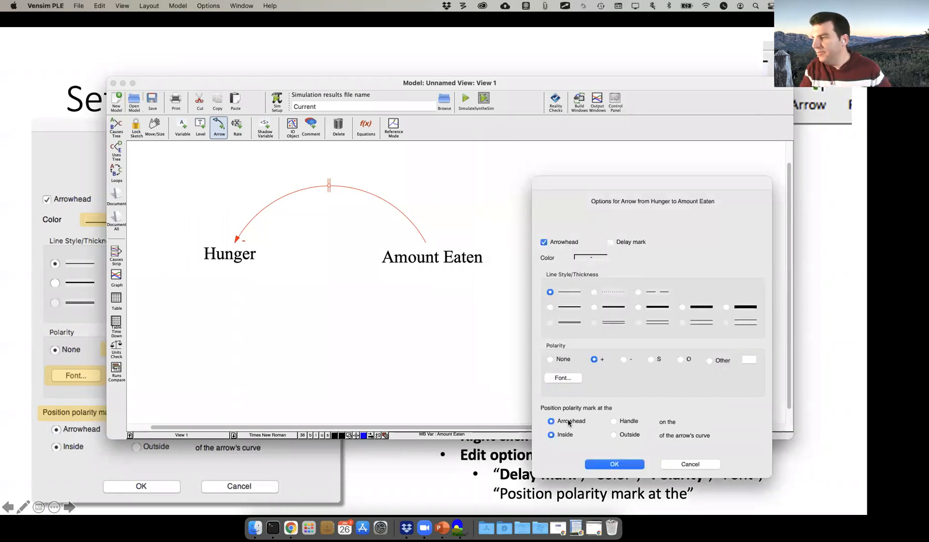
pyautogui.click(613, 435)
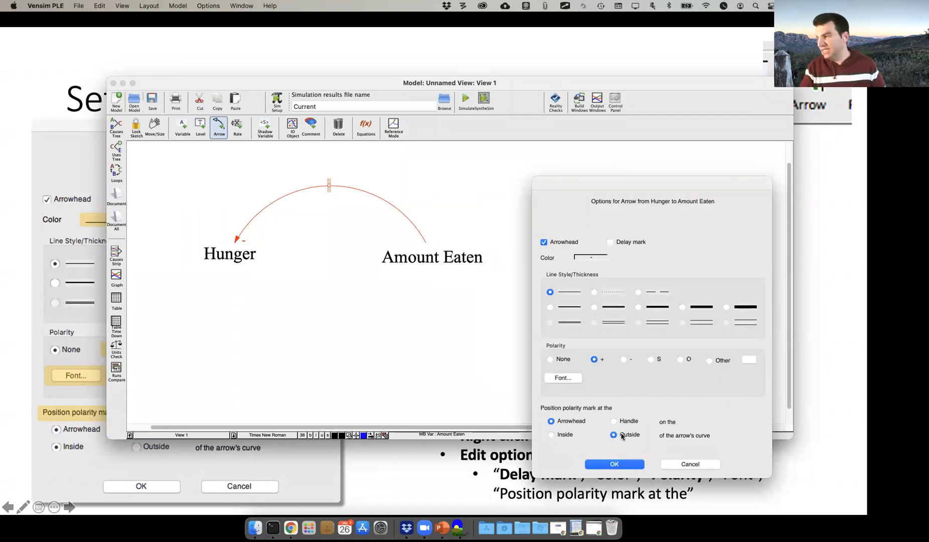
pyautogui.click(614, 464)
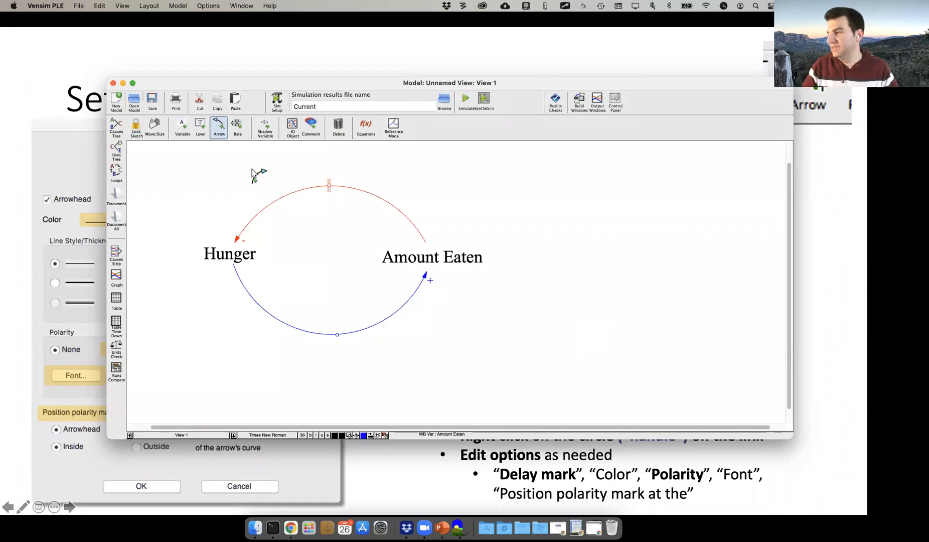
# - Minimize the model window and advance the slide presentation to the next slide
pyautogui.doubleClick(257, 85)
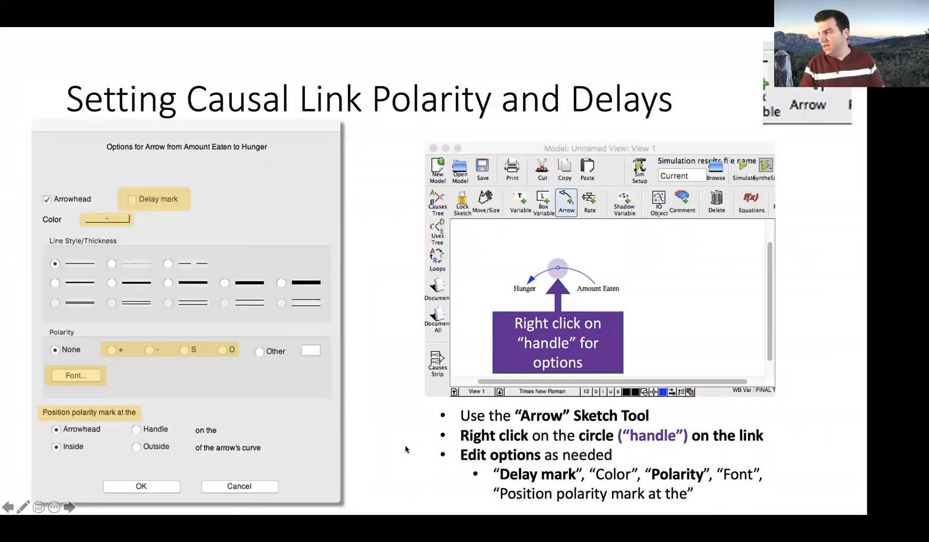
pyautogui.press('Right')
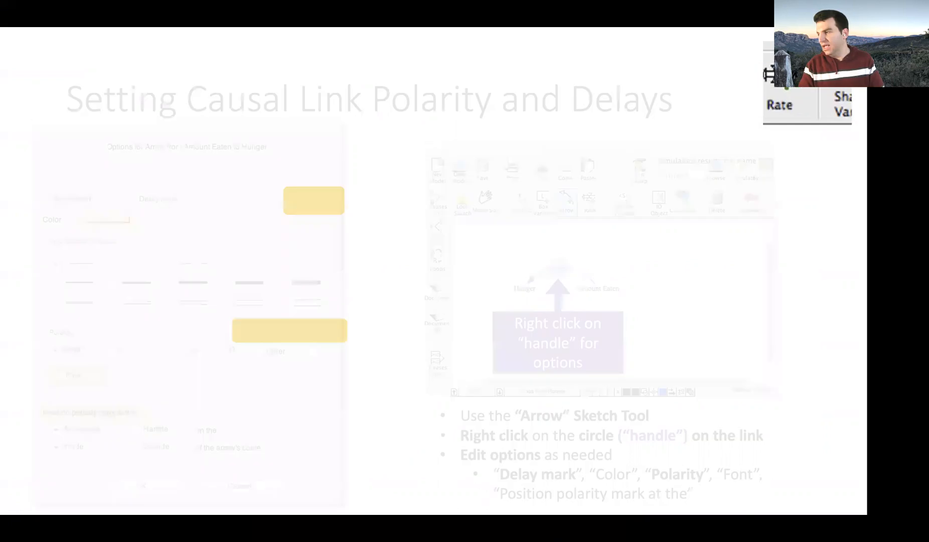